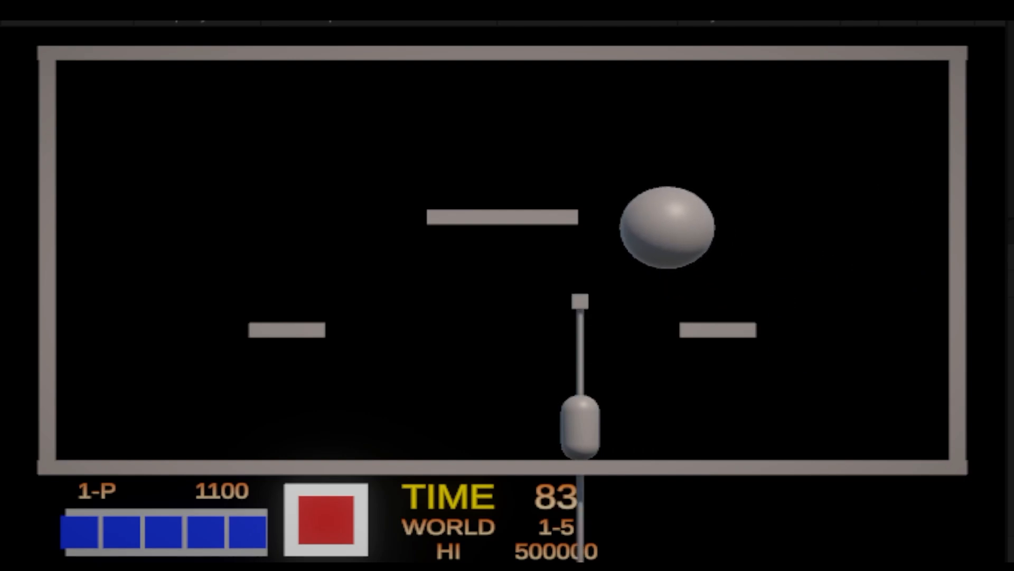
Move the player to the left and fire the hook in the untextured prototype level
key("Left")
key("space")
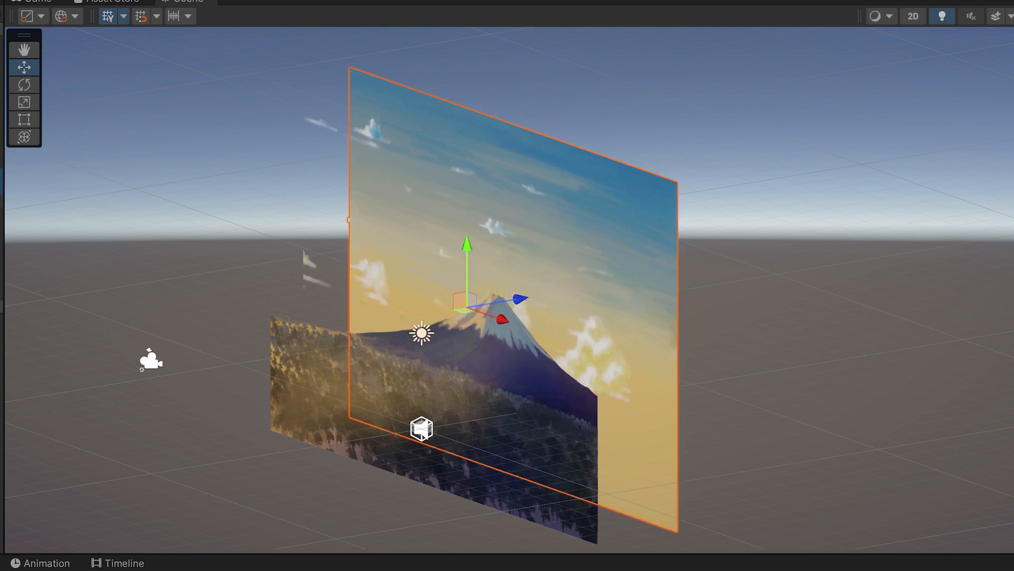
Select the sky and forest layers together and inspect how the background planes are spaced in depth
left_click(1, 201, "ctrl")
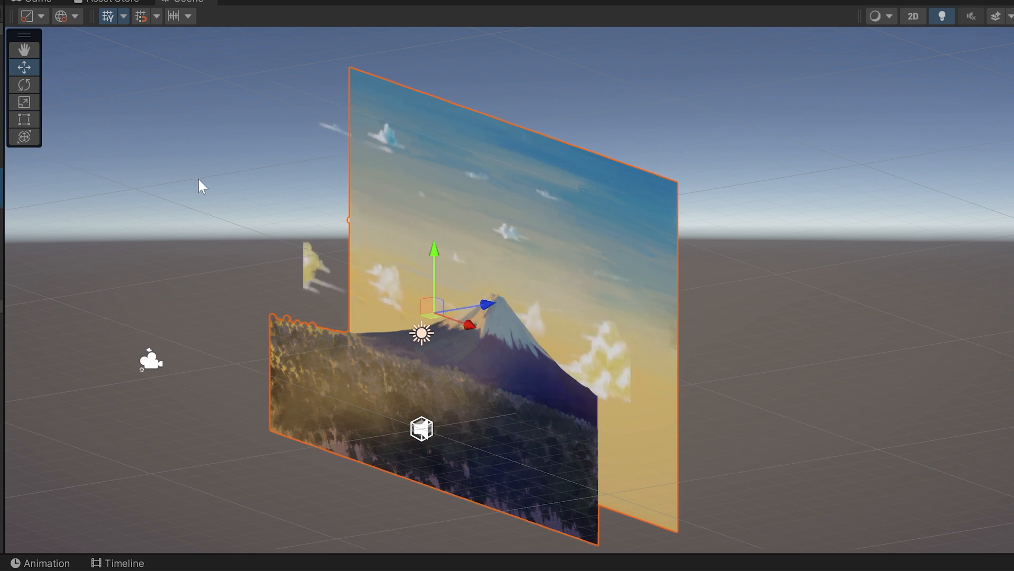
left_click_drag(279, 180, 339, 176, "alt")
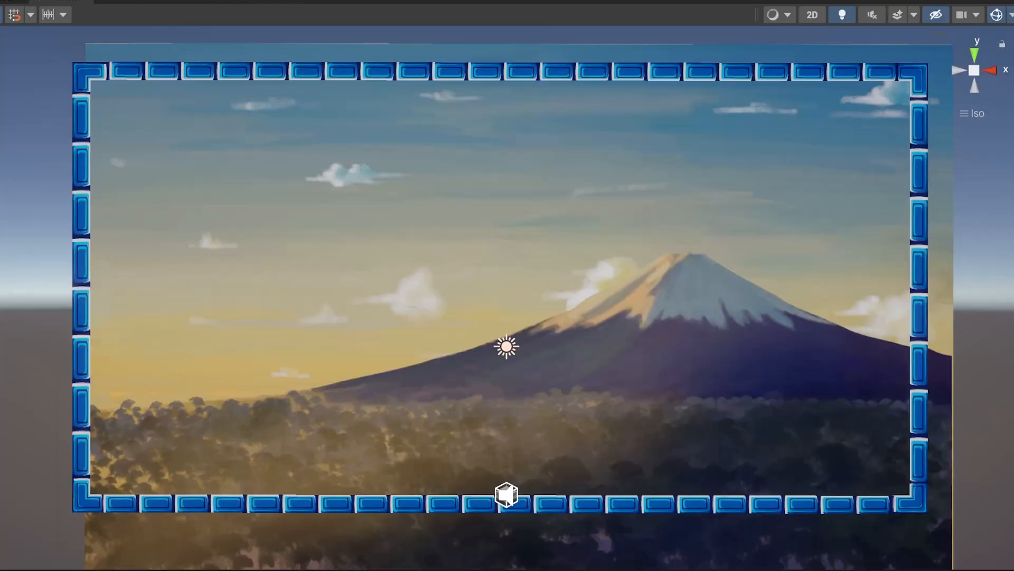
Try shifting the blue frame's left corner pieces and bottom brick row as separate objects
left_click(84, 502)
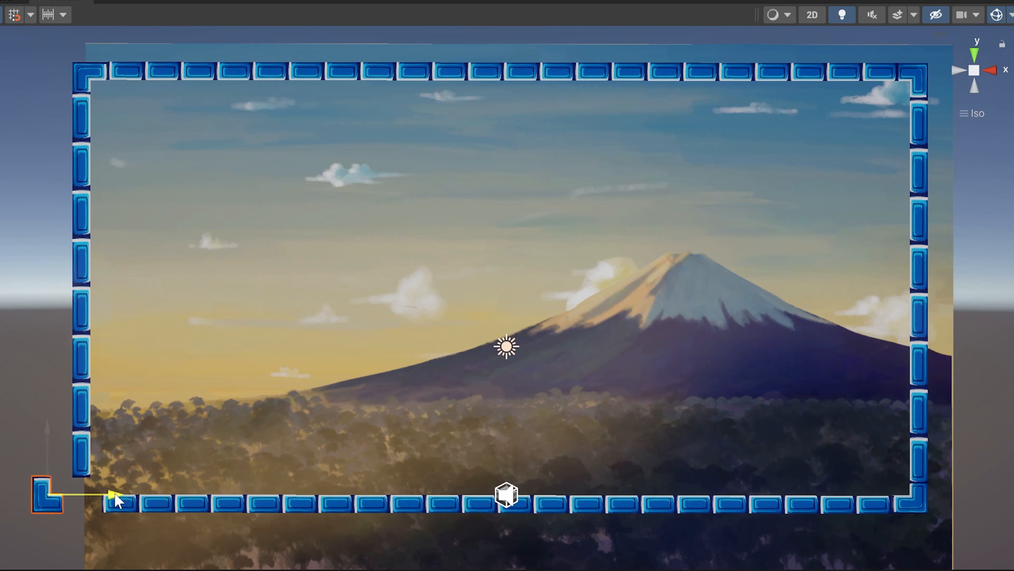
left_click(91, 68)
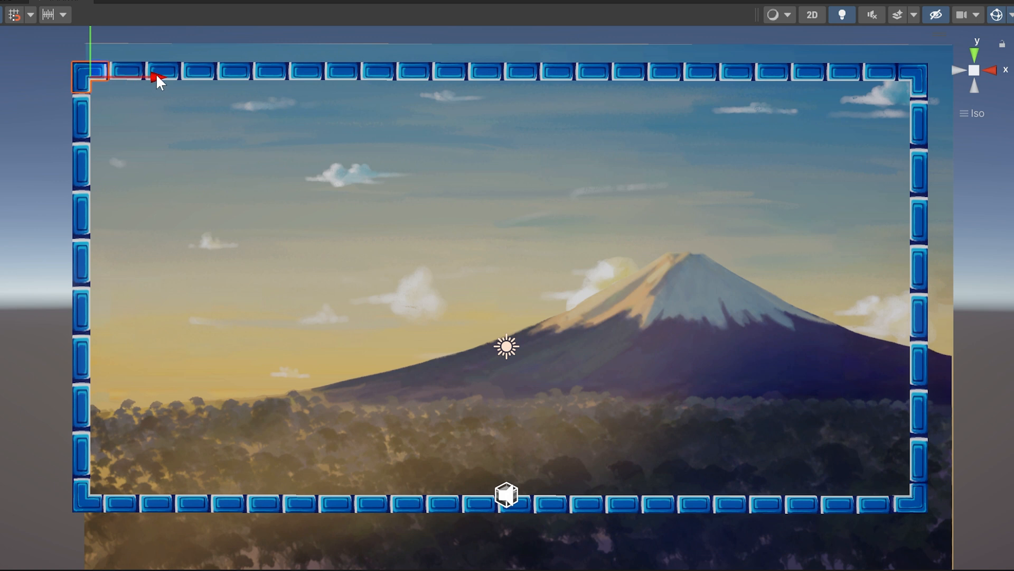
left_click_drag(156, 74, 93, 78)
left_click(300, 515)
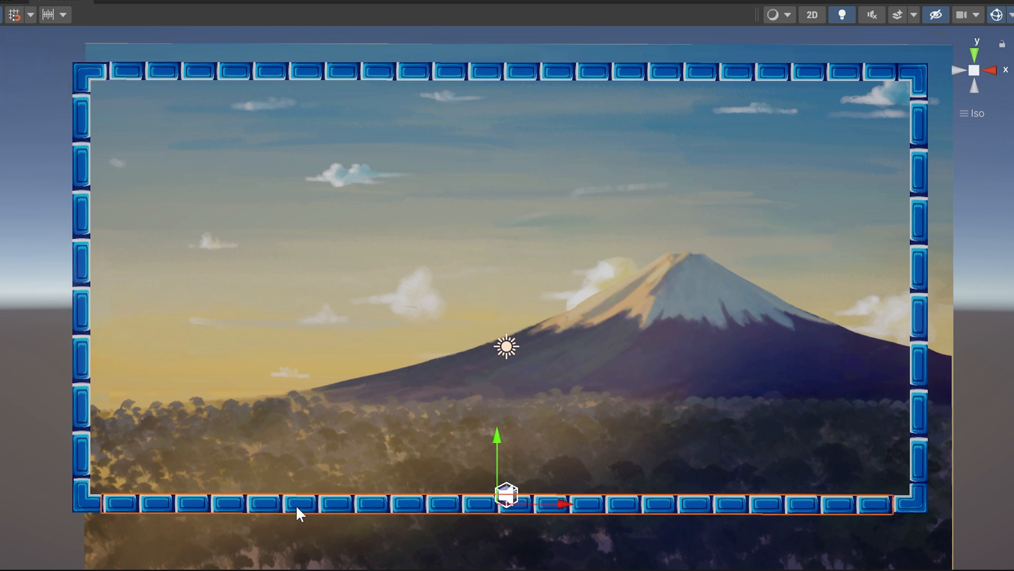
left_click_drag(499, 453, 521, 425)
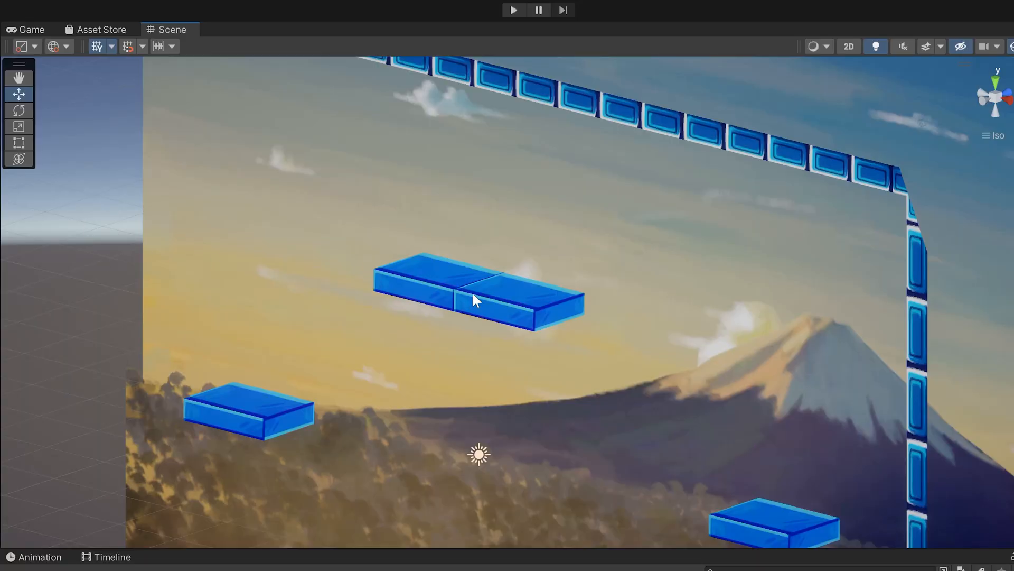
Examine the blue platforms as 3D blocks from several angles
left_click_drag(522, 250, 564, 329)
left_click_drag(566, 378, 537, 376)
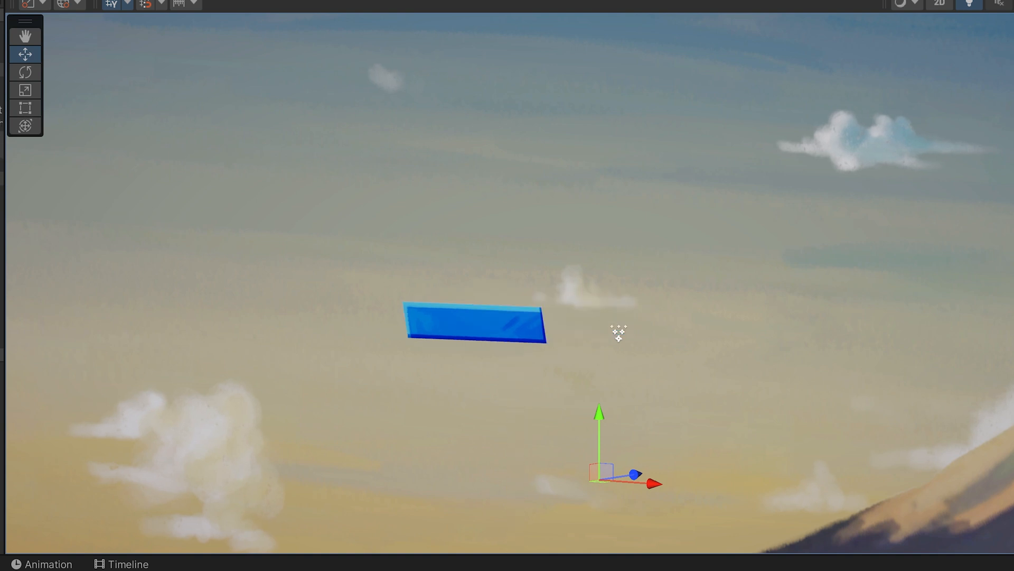
left_click_drag(621, 102, 565, 127, "alt")
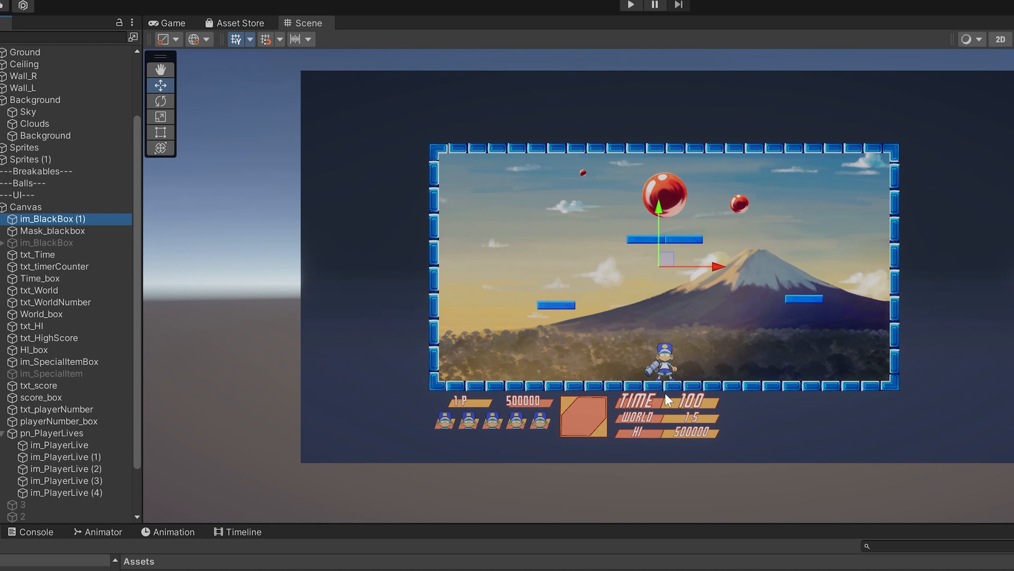
Try moving the im_BlackBox (1) overlay sideways across the level and undo the move
left_click_drag(720, 264, 353, 277)
scroll(525, 268, "down", 4)
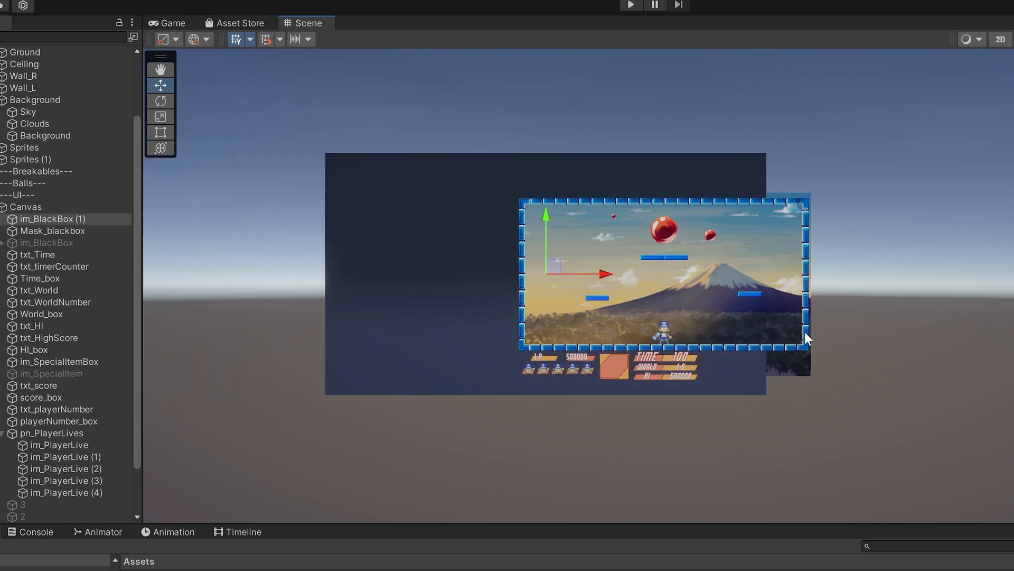
key("ctrl+z")
scroll(919, 331, "up", 4)
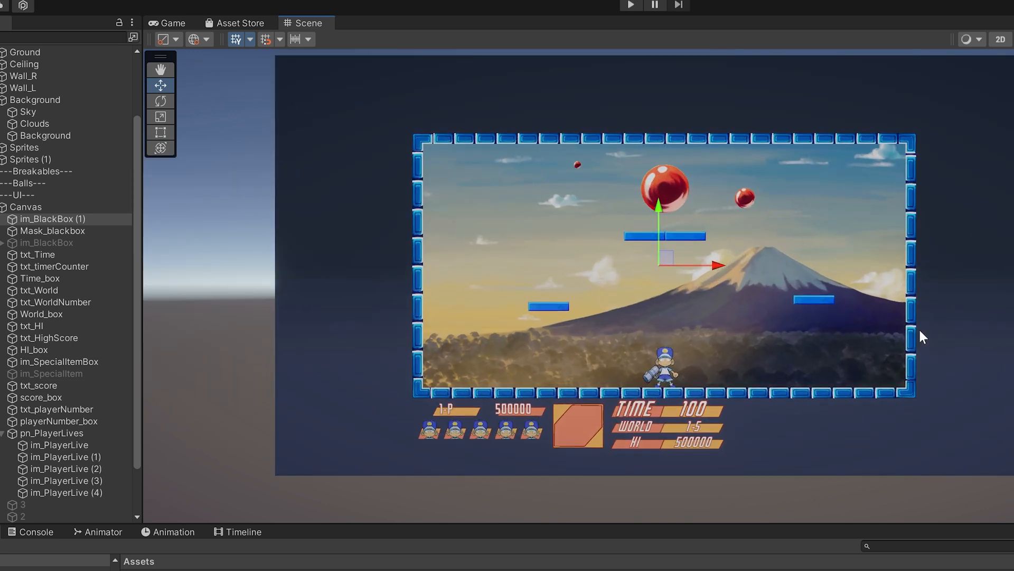
Try moving and scaling the Mask_blackbox cutout over the play area
scroll(920, 331, "up", 2)
left_click(42, 230)
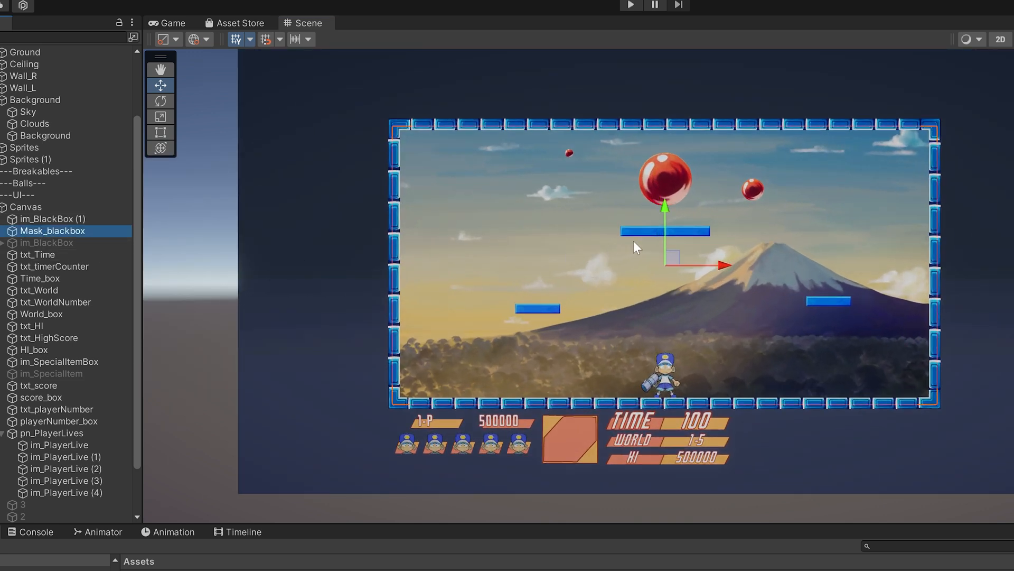
left_click_drag(675, 259, 646, 263)
key("ctrl+z")
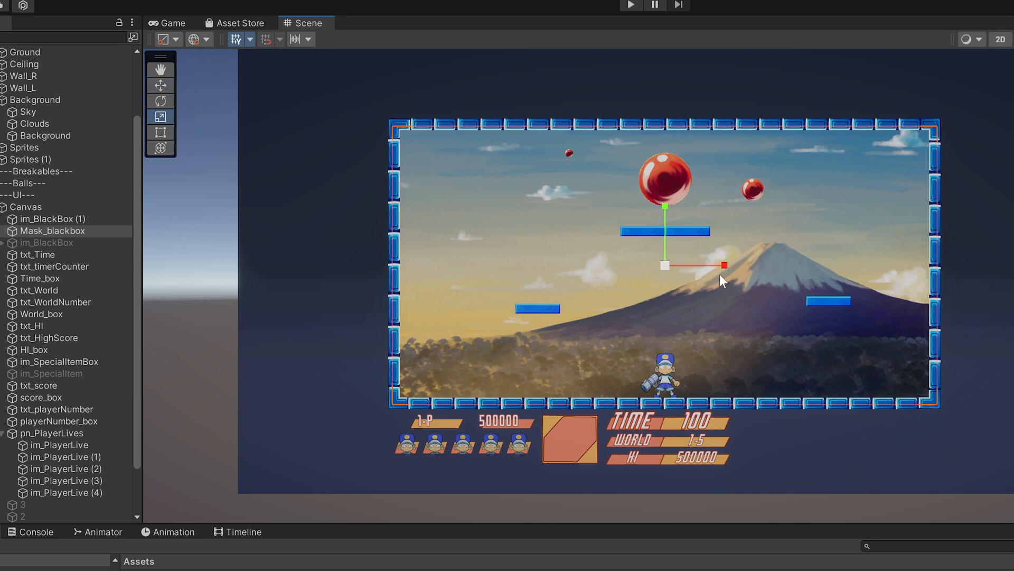
mouse_move(723, 264)
left_mouse_down()
mouse_move(690, 265)
mouse_move(751, 268)
mouse_move(708, 263)
left_mouse_up()
left_click_drag(666, 205, 676, 127)
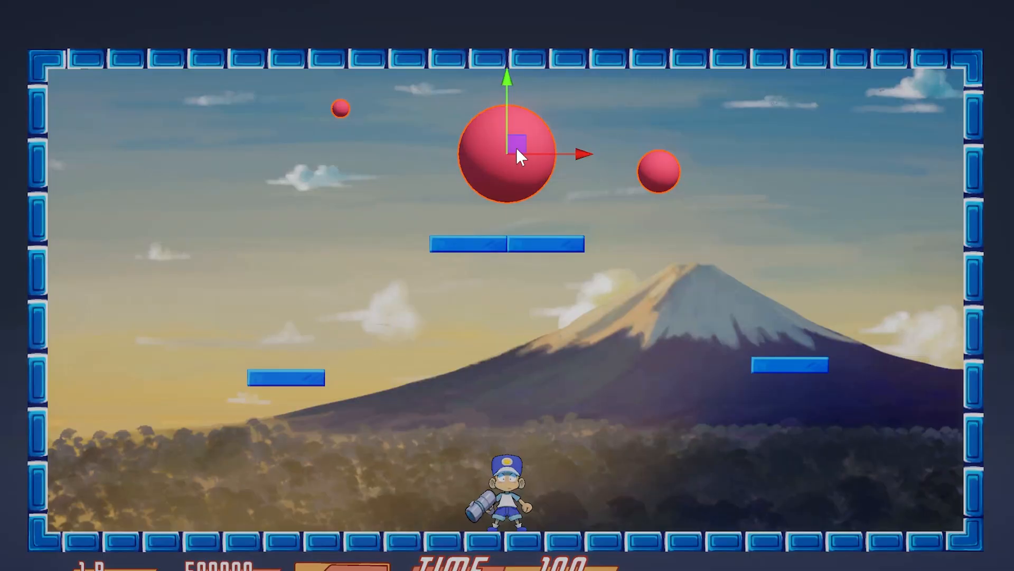
Focus on the largest pink ball and inspect its sphere mesh from the front and at an angle
left_click_drag(516, 149, 495, 191)
key("f")
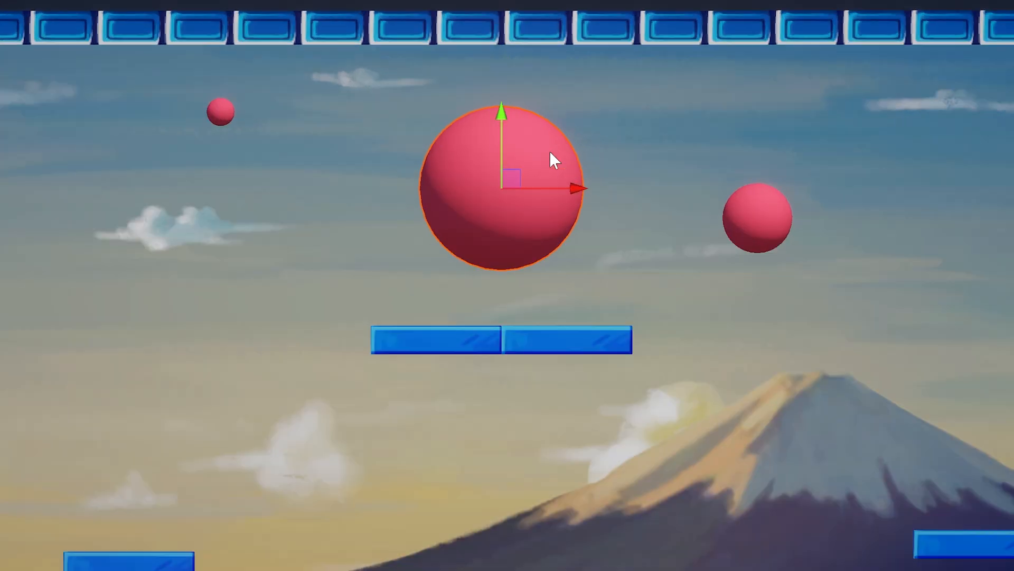
left_click_drag(525, 186, 359, 238, "alt")
scroll(359, 238, "down", 4)
left_click_drag(482, 284, 449, 286, "alt")
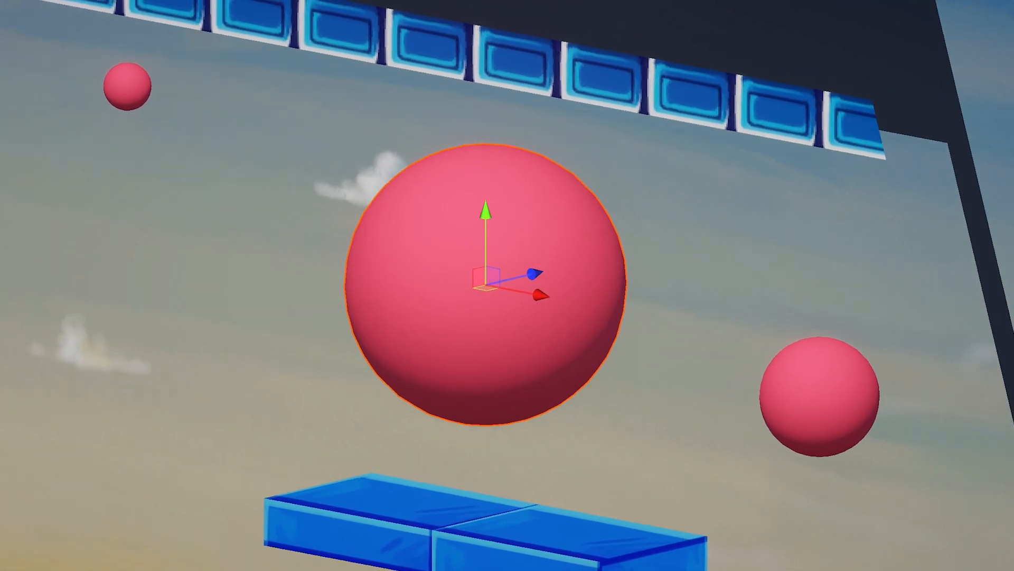
left_click_drag(702, 335, 458, 340, "alt")
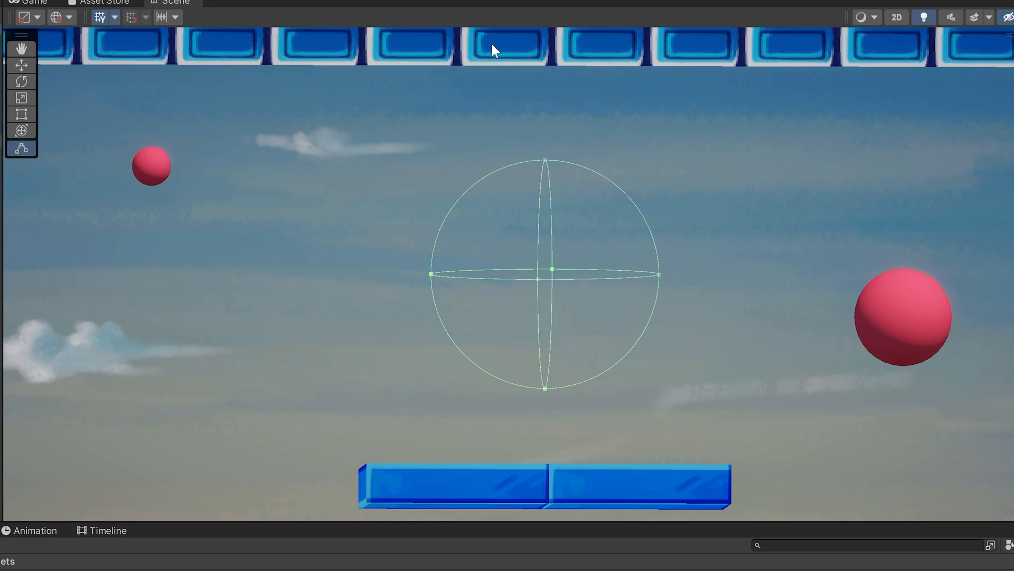
Inspect the large ball's flat red sprite and its spherical collider from the side and within the whole level
key("w")
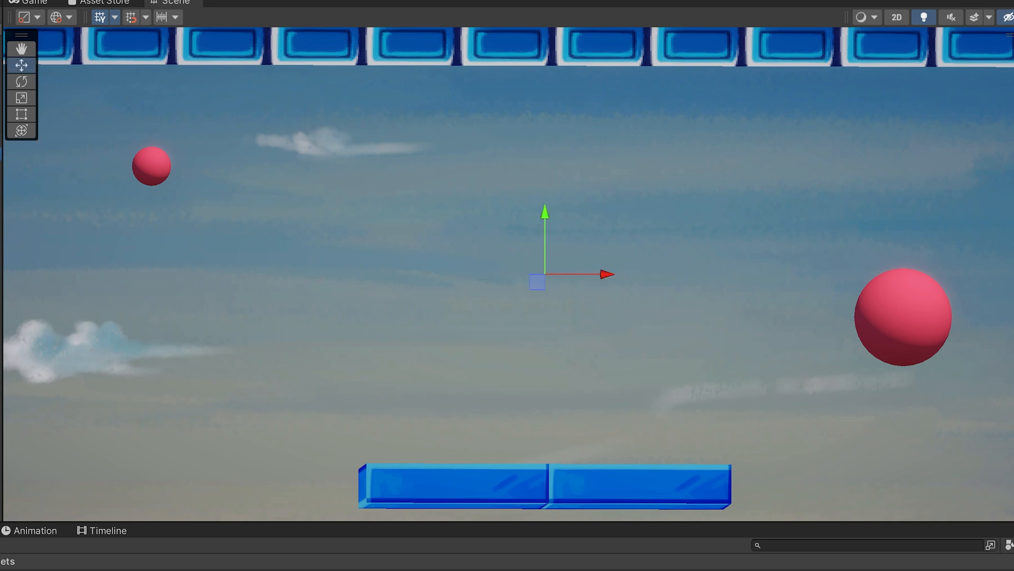
scroll(954, 154, "up", 2)
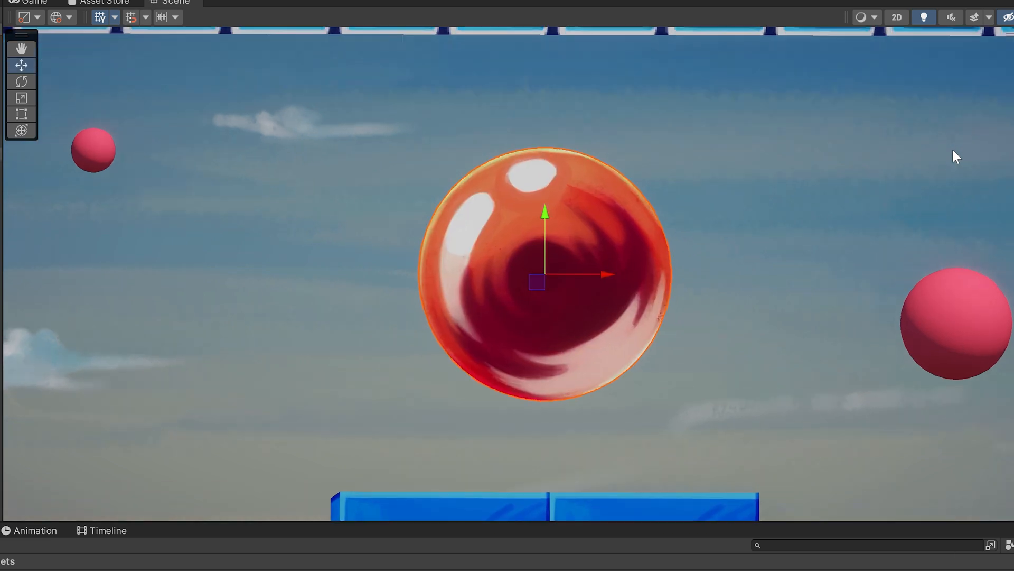
left_click_drag(953, 154, 756, 268, "alt")
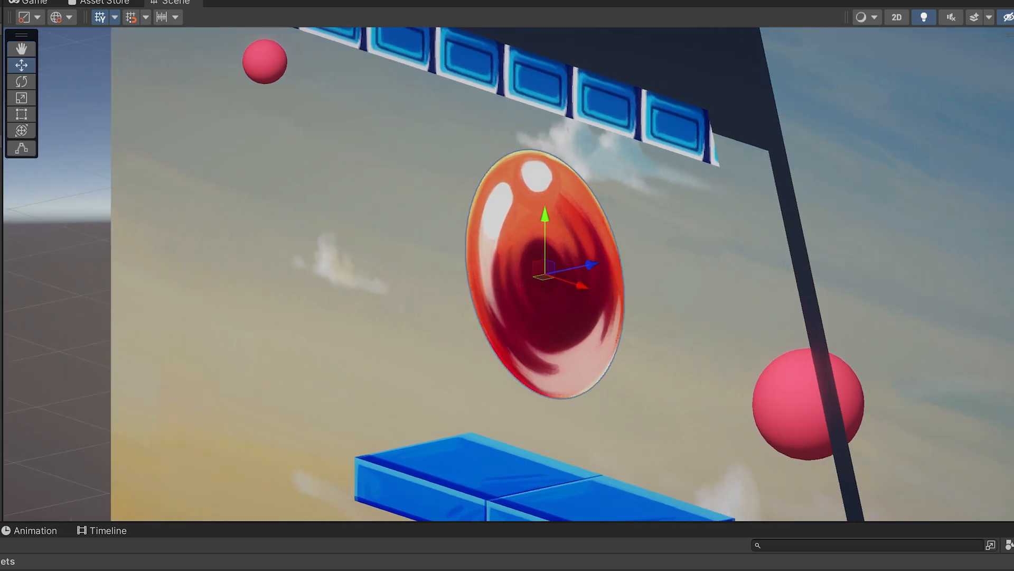
left_click_drag(876, 310, 836, 237, "alt")
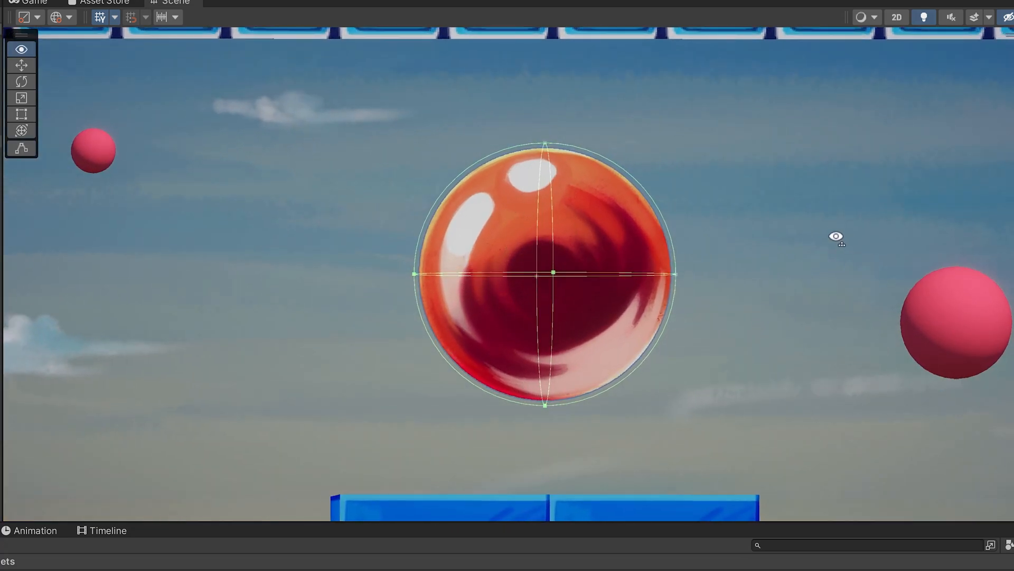
scroll(830, 244, "down", 10)
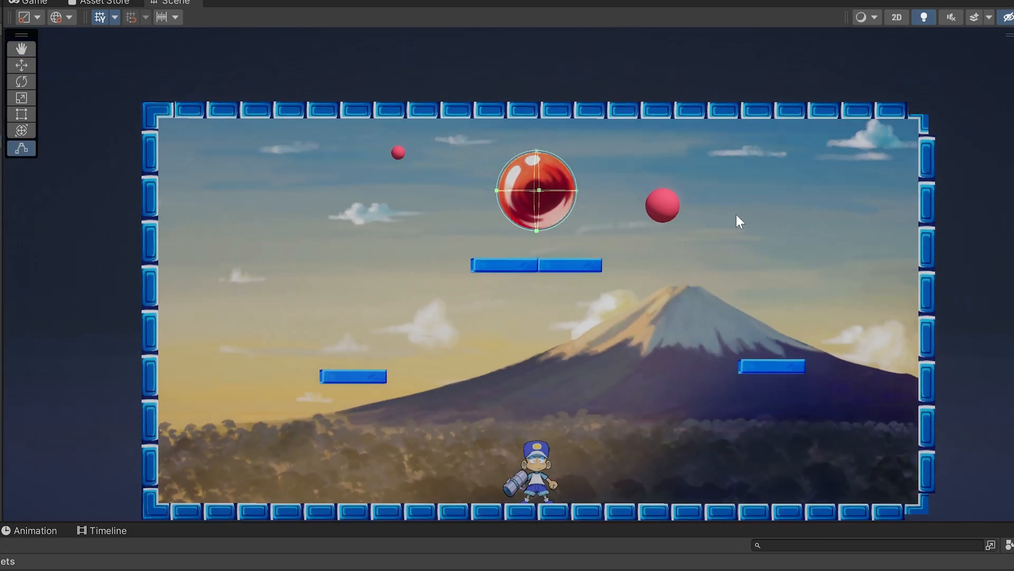
middle_click_drag(737, 217, 743, 188)
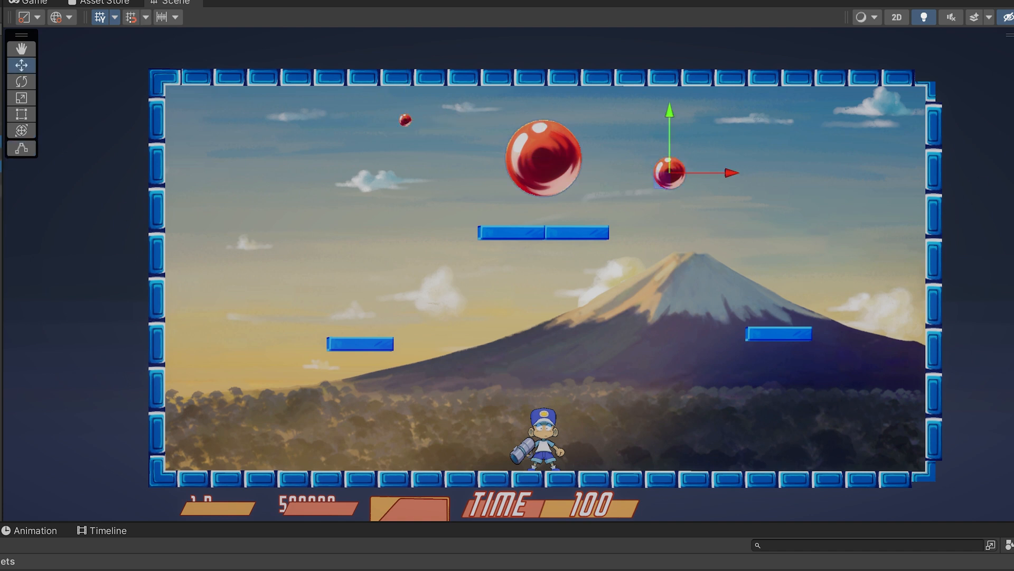
Try shifting the smallest red ball and undo the move
left_click_drag(398, 130, 430, 163)
key("ctrl+z")
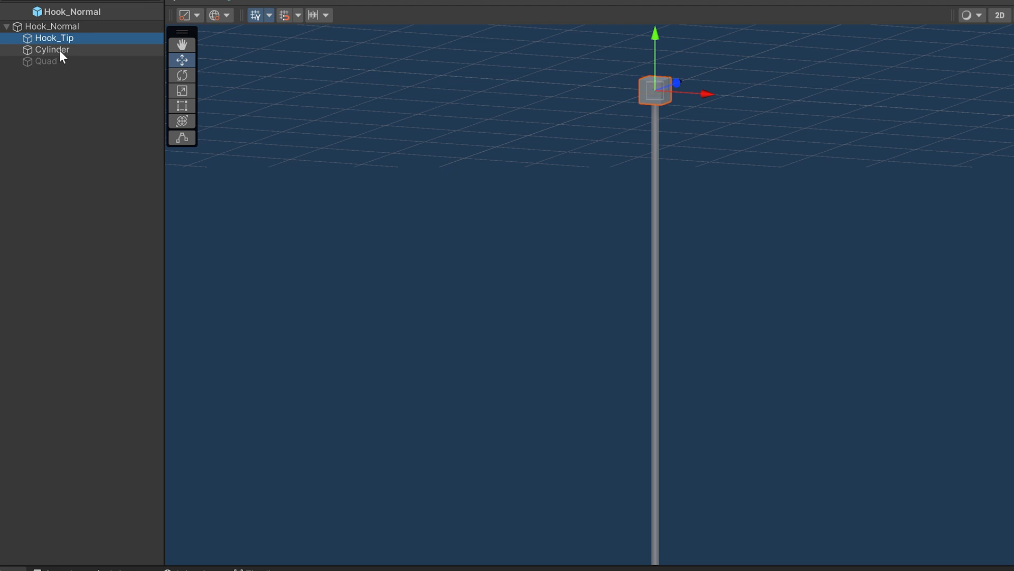
Inspect the colliders of Cylinder and Hook_Tip in the Hook_Normal prefab, and select its disabled Quad
left_click(182, 138)
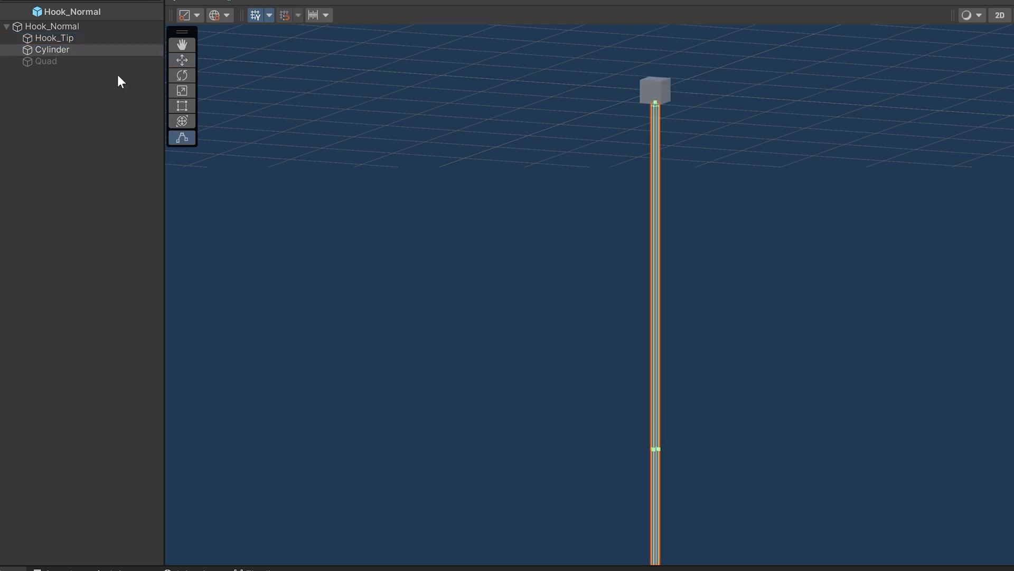
left_click(87, 38, "ctrl")
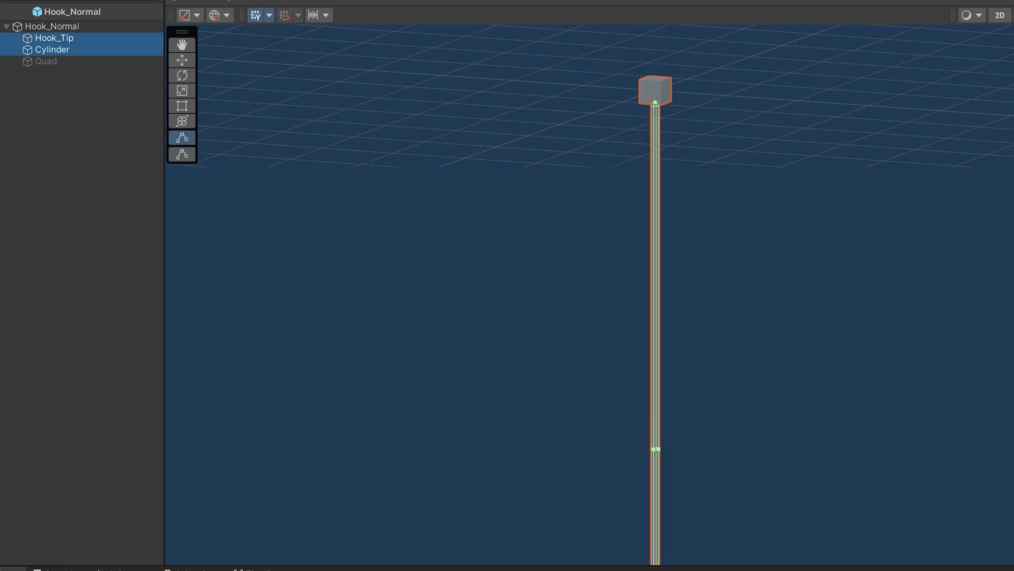
left_click(48, 60)
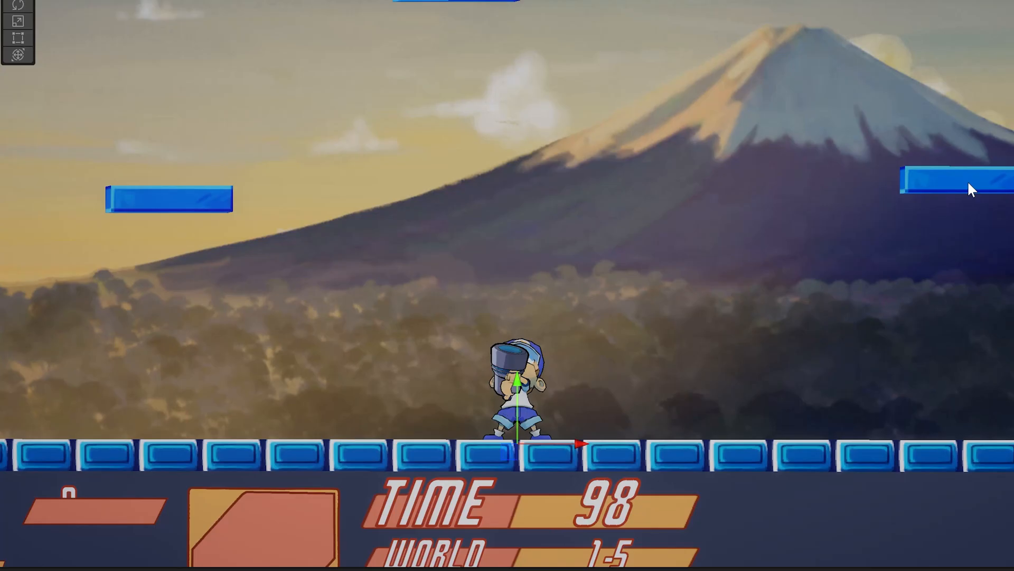
Fire the hook in the running level and inspect the rope and player from an angled view
key("space")
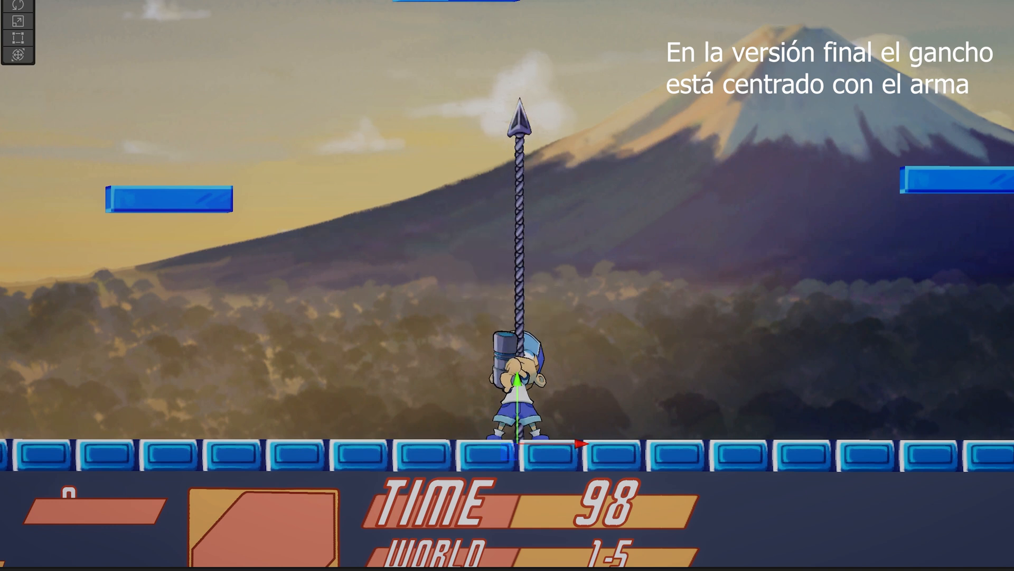
scroll(591, 233, "up", 5)
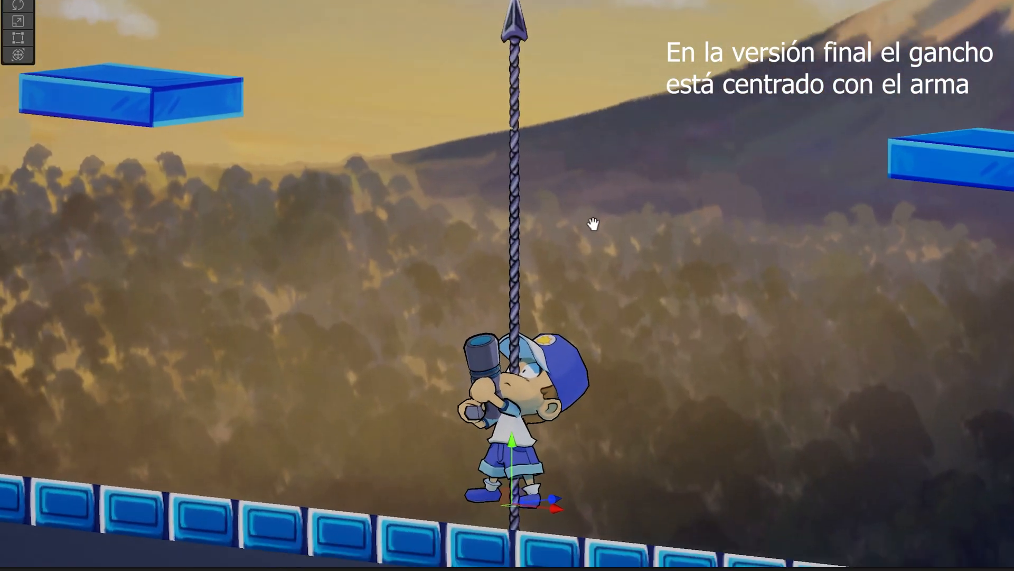
left_click_drag(594, 224, 627, 226, "alt")
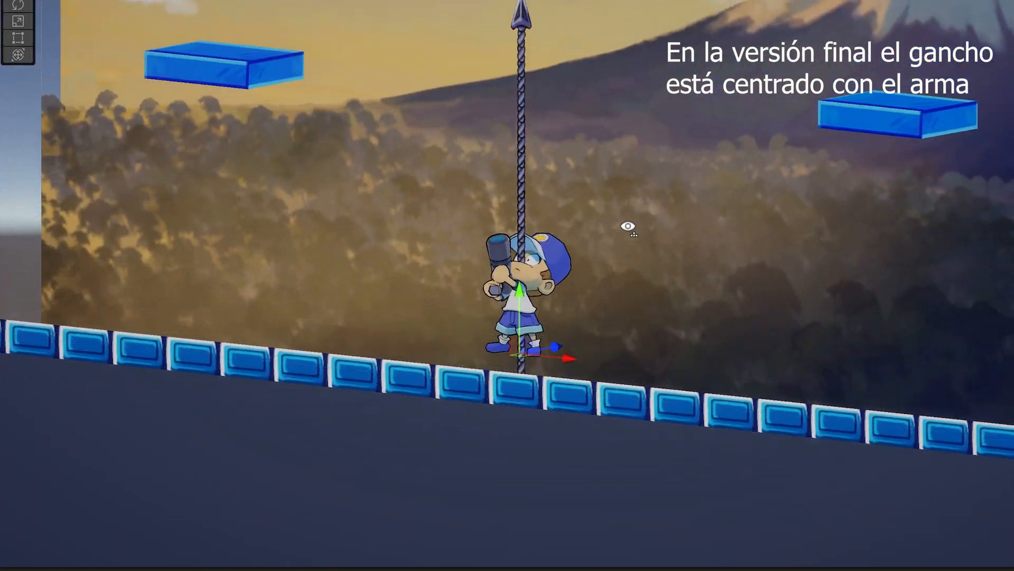